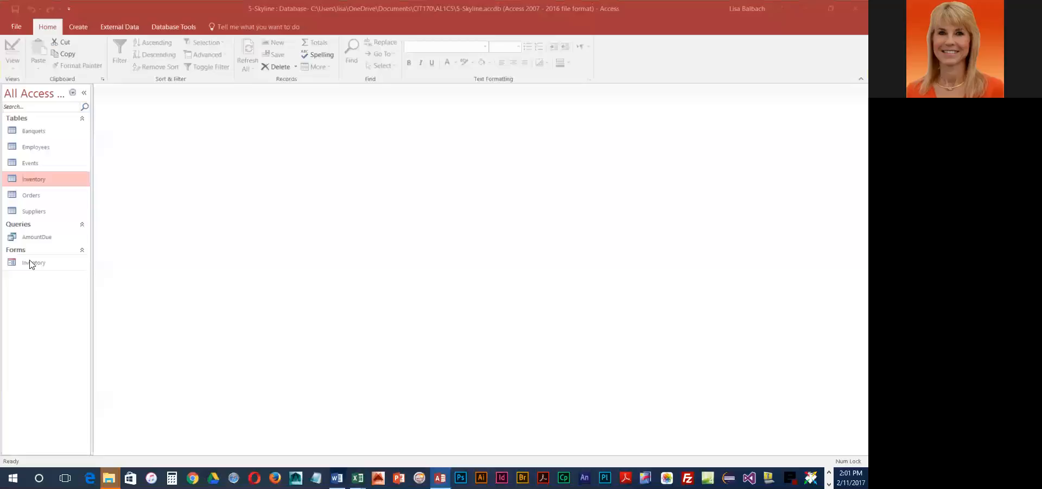
# - Create a form based on the AmountDue query
pyautogui.click(39, 242)
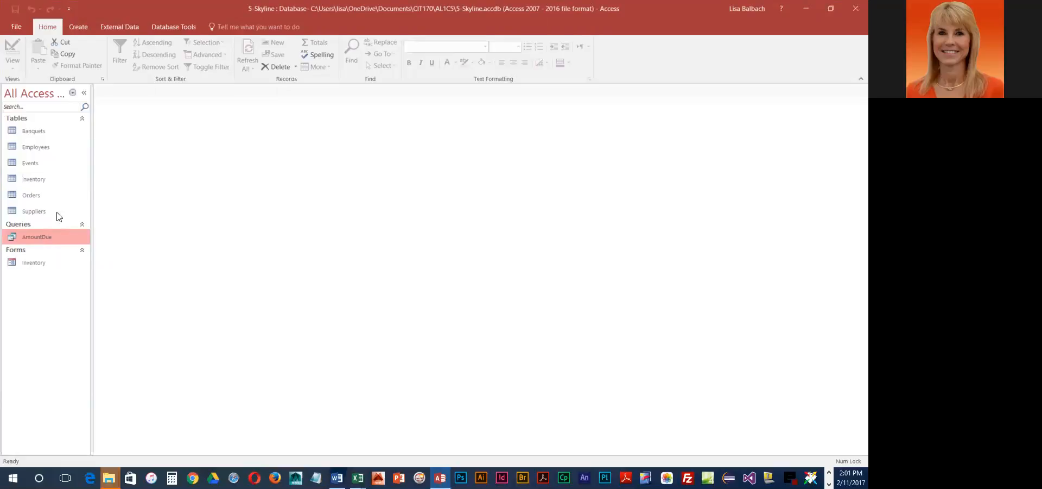
pyautogui.click(75, 27)
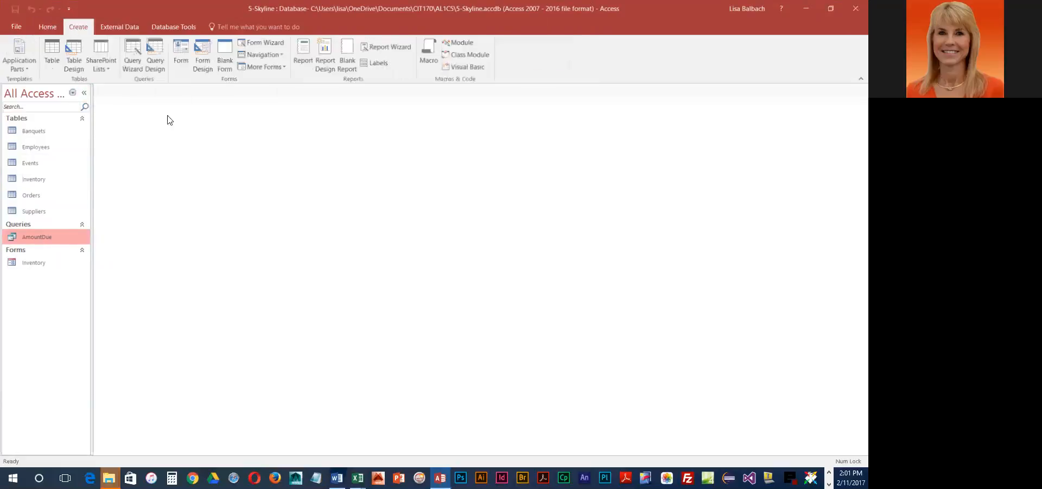
pyautogui.click(187, 57)
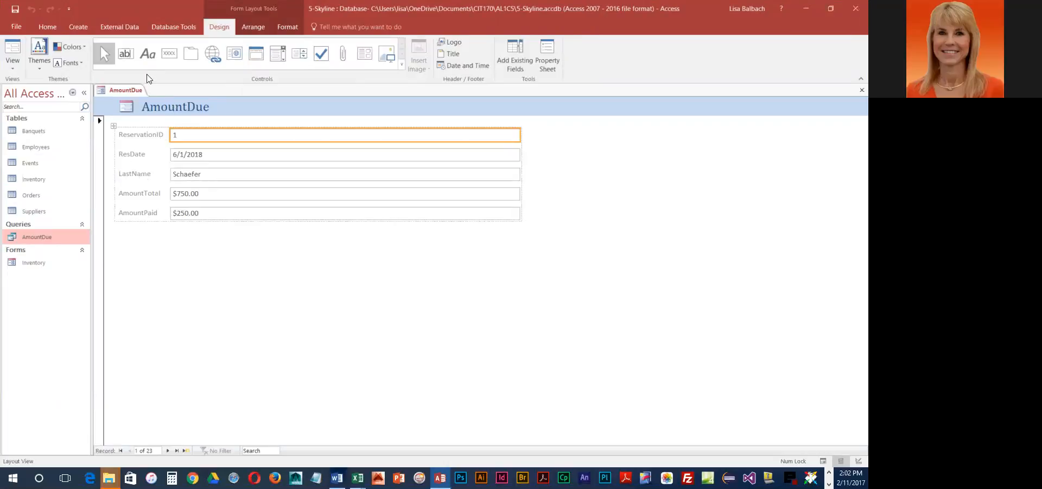
# - Add a text box control directly below the AmountPaid field and change its label to AmountDue
pyautogui.click(126, 54)
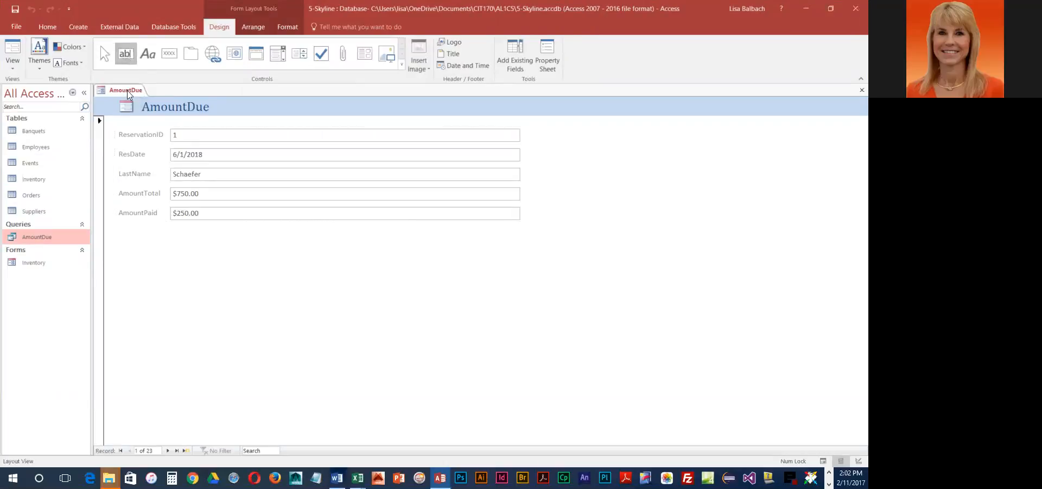
pyautogui.click(121, 224)
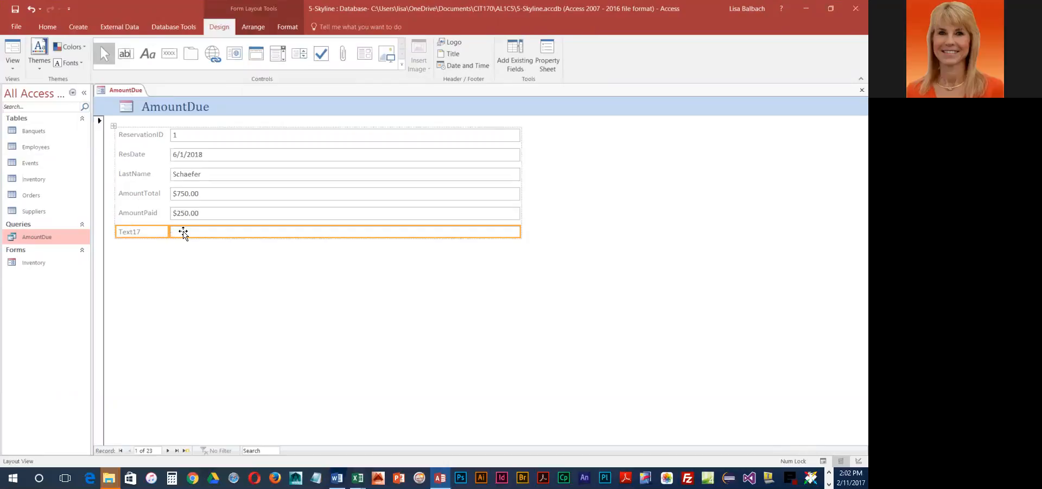
pyautogui.click(139, 233)
pyautogui.click(138, 232)
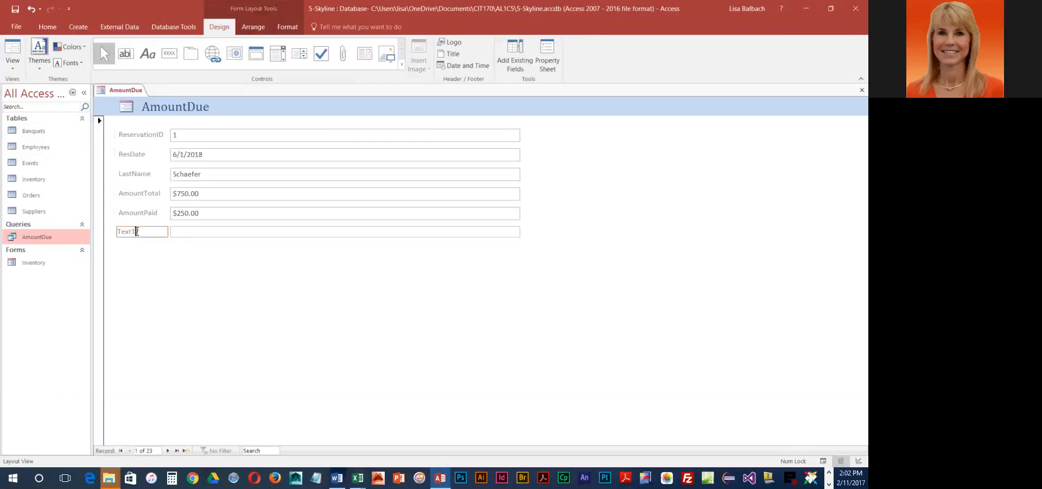
pyautogui.moveTo(147, 231); pyautogui.dragTo(116, 232)
pyautogui.write('AmountDue')
pyautogui.press('Return')
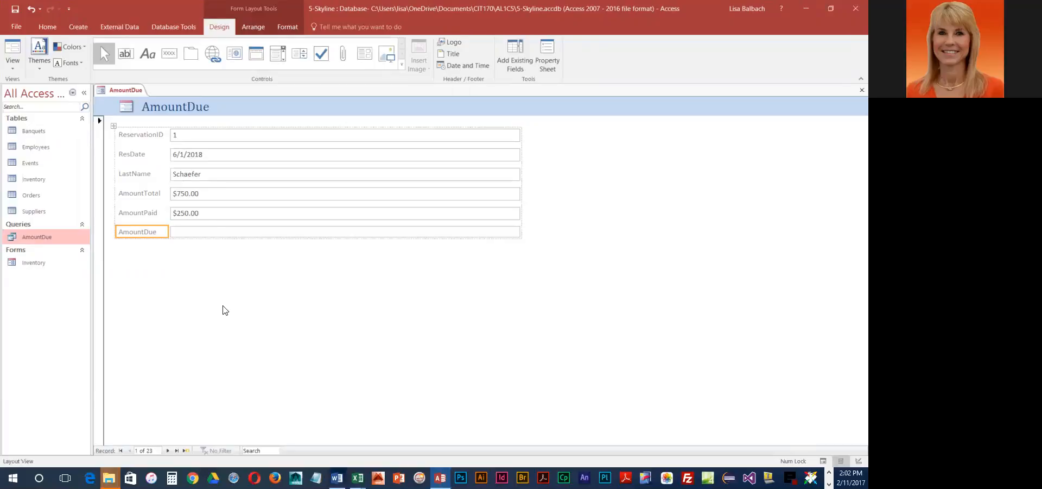
# - Set the control source of the new AmountDue text box to =[AmountTotal]-[AmountPaid] and close its properties
pyautogui.click(213, 232)
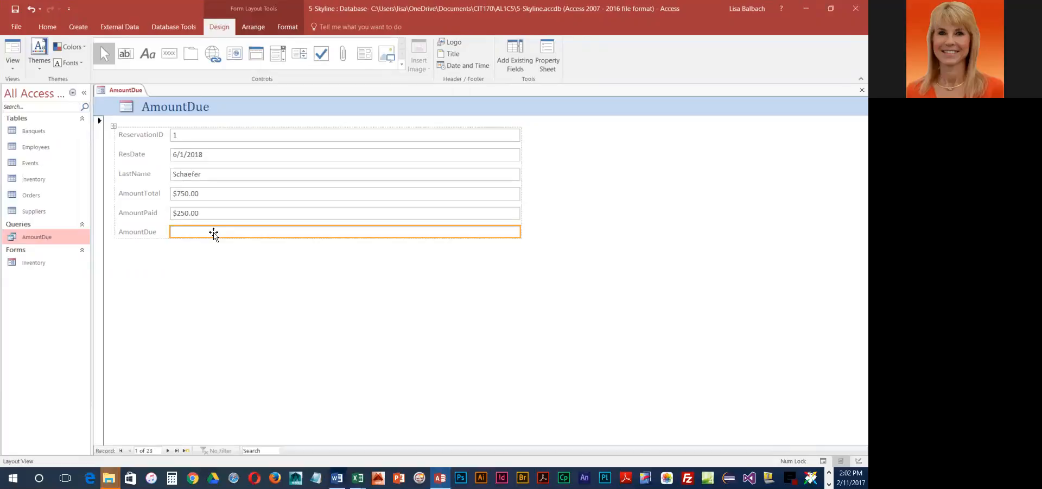
pyautogui.click(547, 61)
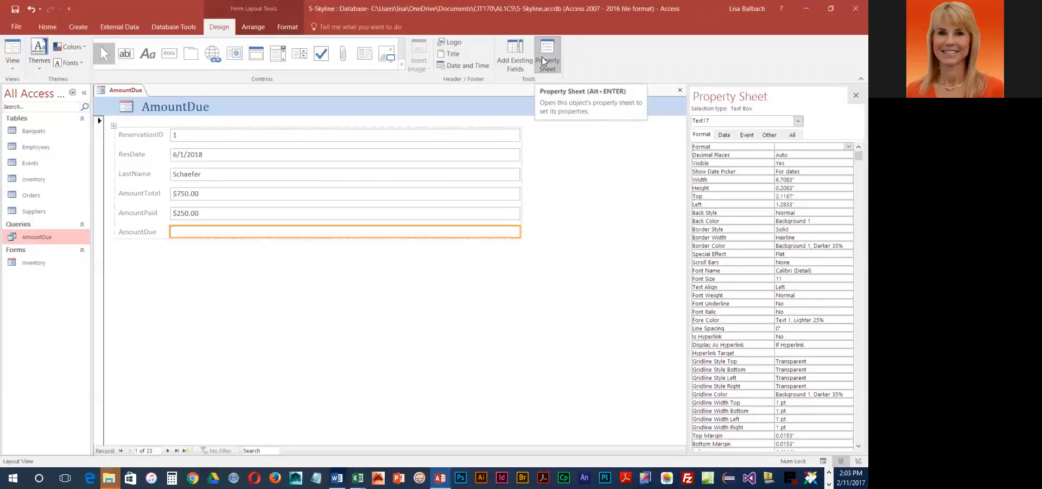
pyautogui.click(724, 135)
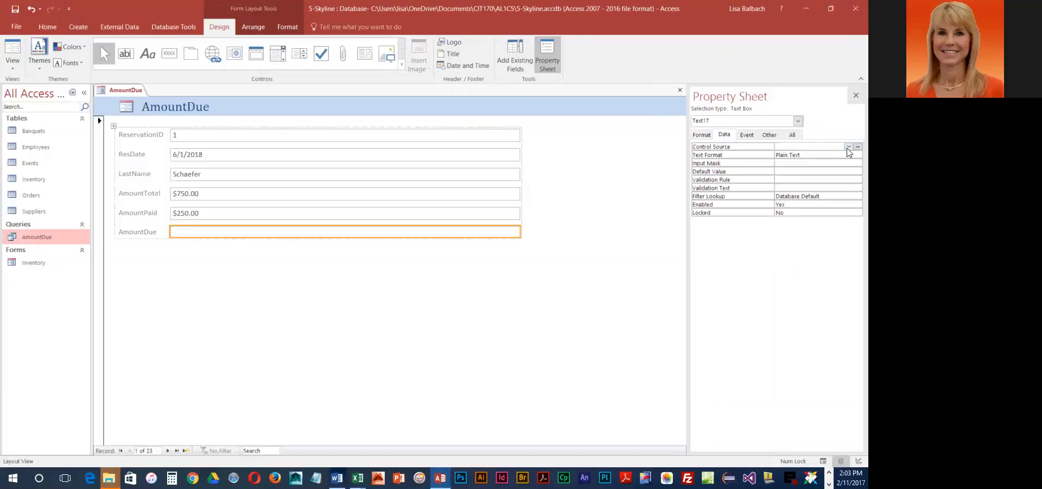
pyautogui.click(782, 147)
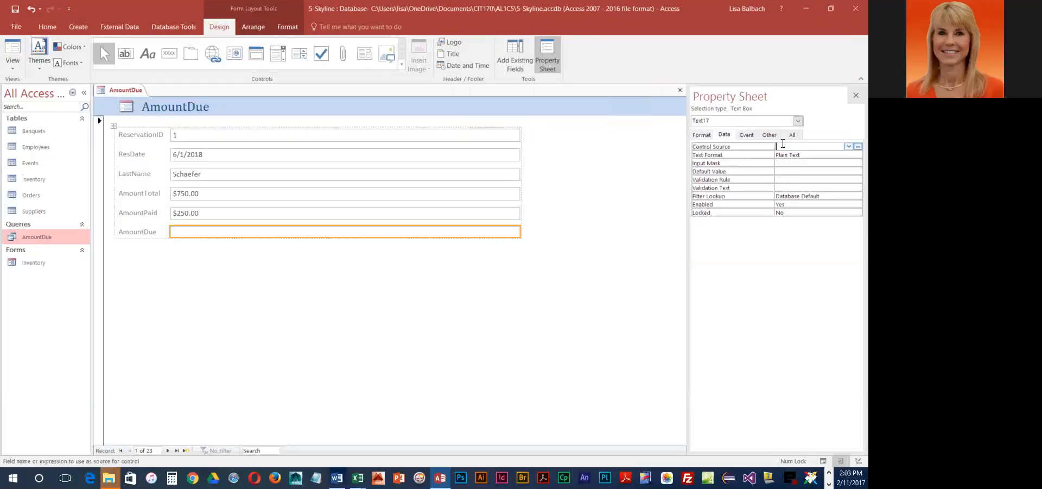
pyautogui.write('=[A')
pyautogui.write('mount')
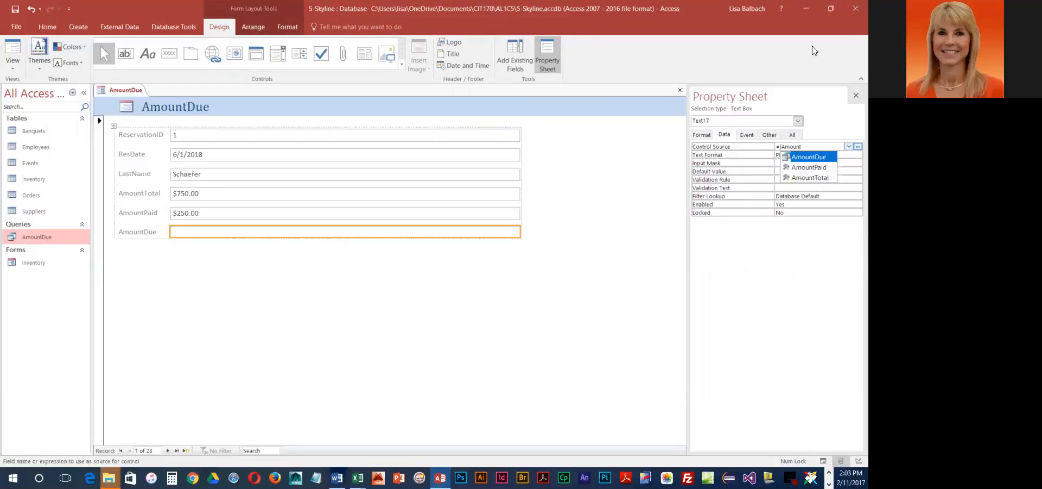
pyautogui.click(805, 180)
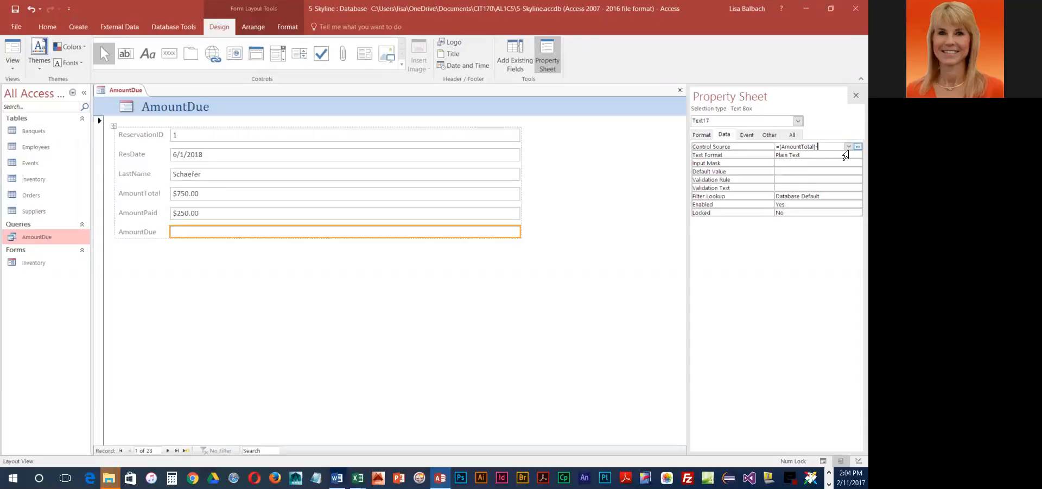
pyautogui.write('Am')
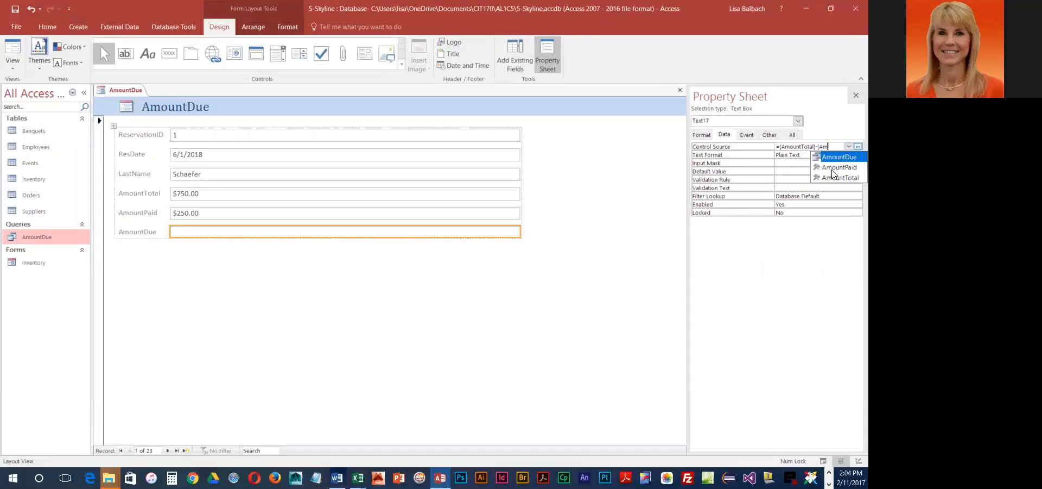
pyautogui.click(839, 168)
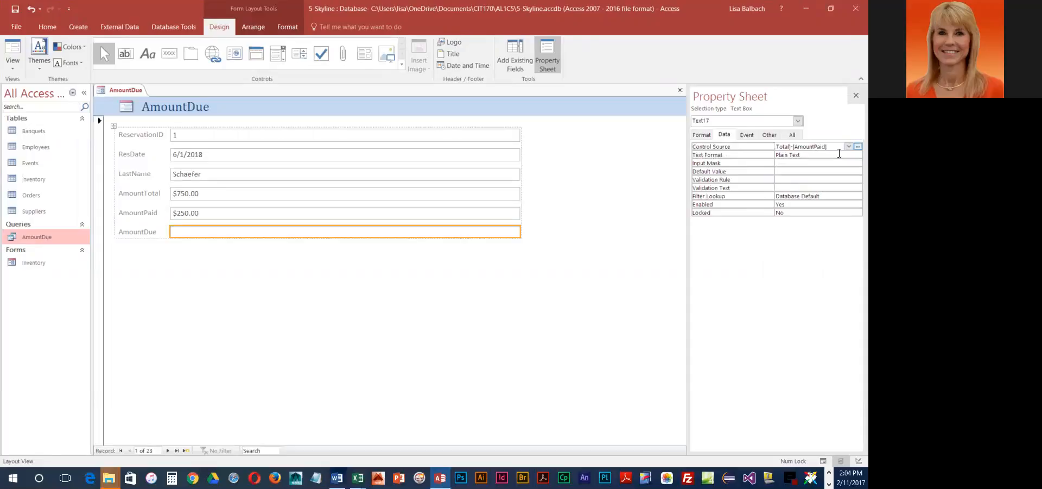
pyautogui.press('Return')
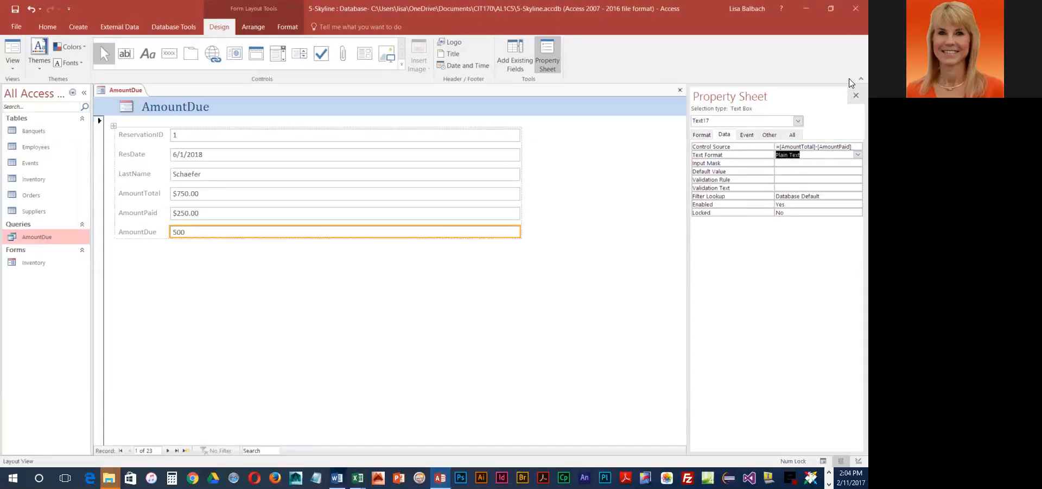
pyautogui.click(855, 96)
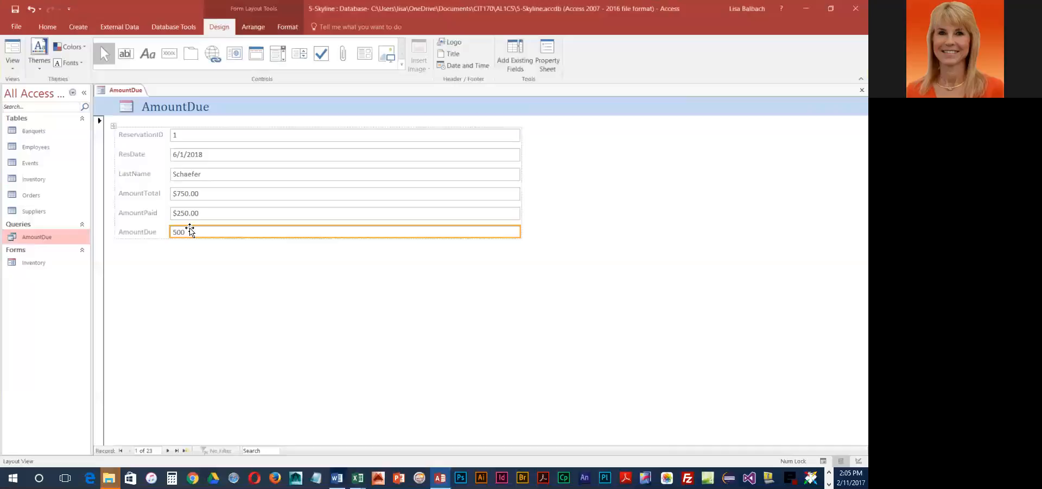
# - Apply the currency format to the calculated AmountDue text box
pyautogui.click(286, 27)
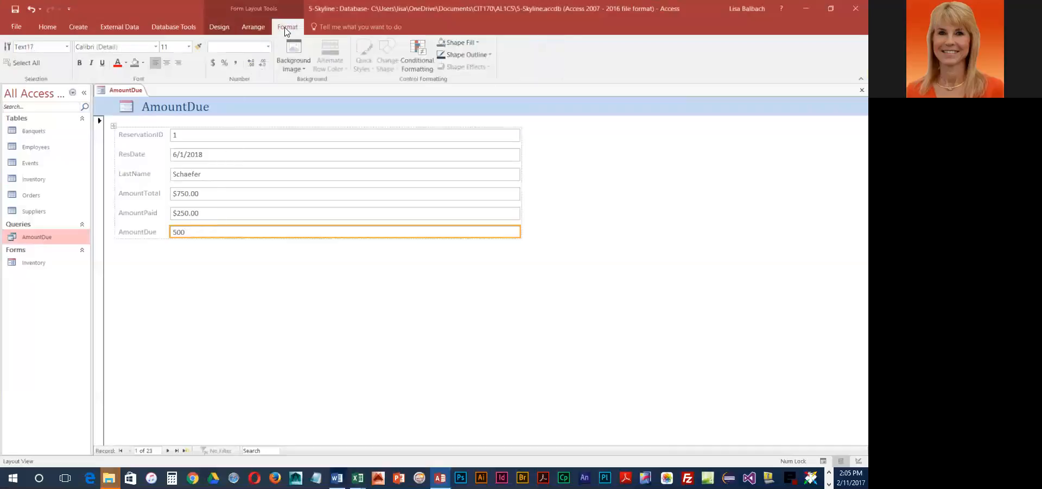
pyautogui.click(212, 64)
# - Browse the form's records from the first one onward to check the calculated AmountDue amounts
pyautogui.click(121, 451)
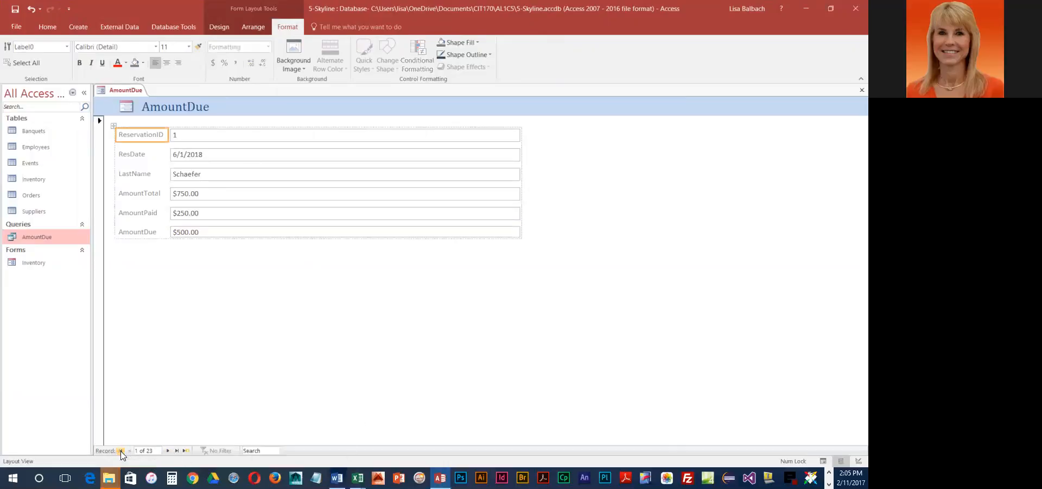
pyautogui.click(168, 451)
pyautogui.click(168, 451)
pyautogui.click(169, 451)
pyautogui.click(168, 451)
pyautogui.click(168, 450)
pyautogui.click(169, 451)
pyautogui.click(168, 451)
pyautogui.click(168, 450)
pyautogui.click(169, 450)
pyautogui.click(169, 451)
pyautogui.click(169, 451)
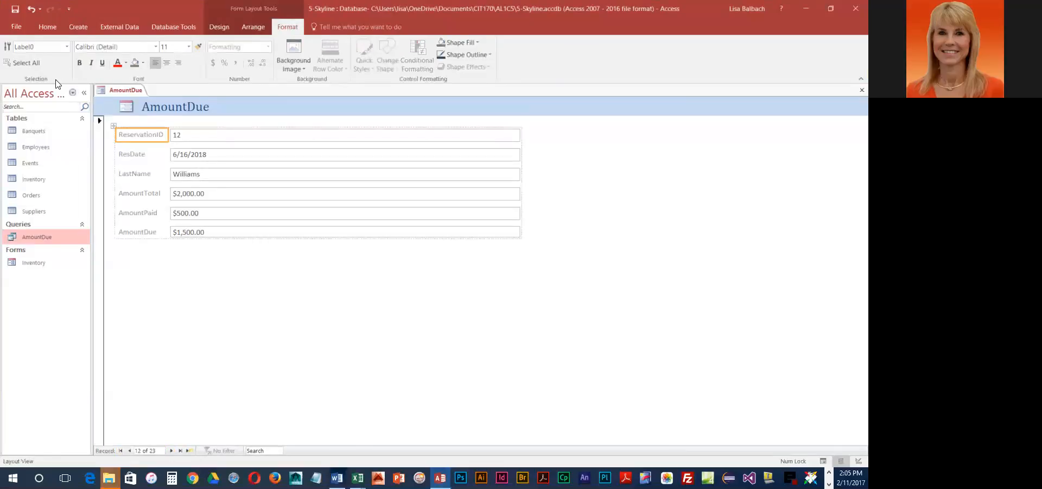
# - Save the form as BanquetAmountsDue and close it
pyautogui.click(16, 8)
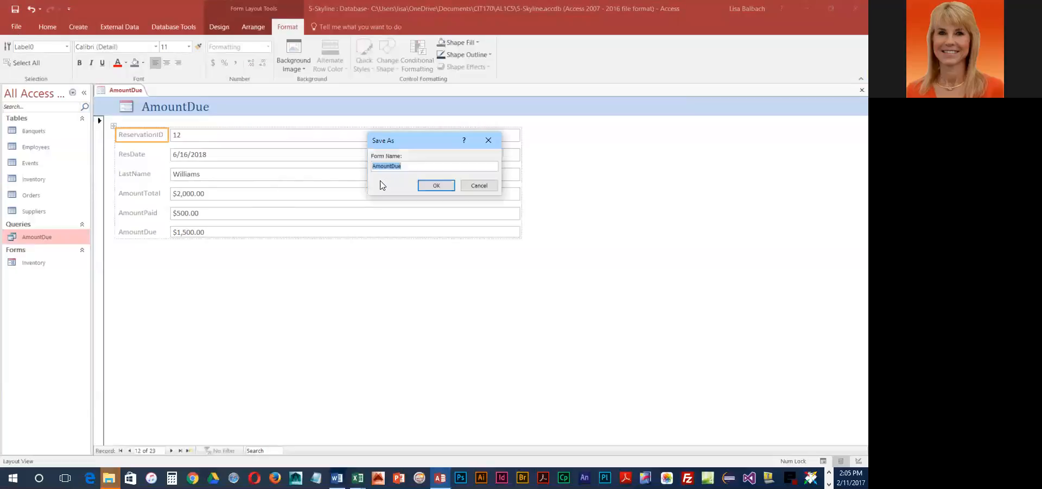
pyautogui.write('BanquetAmountsDue')
pyautogui.click(434, 186)
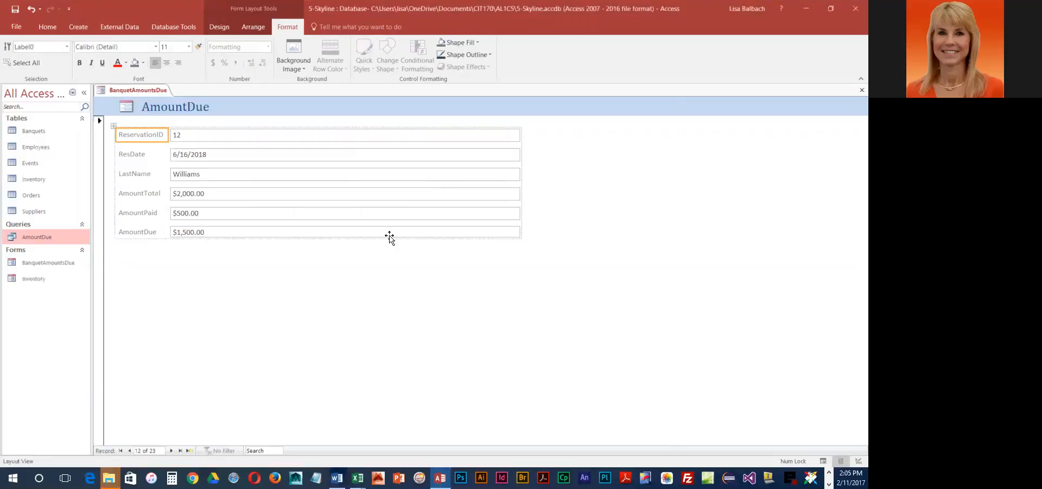
pyautogui.rightClick(143, 90)
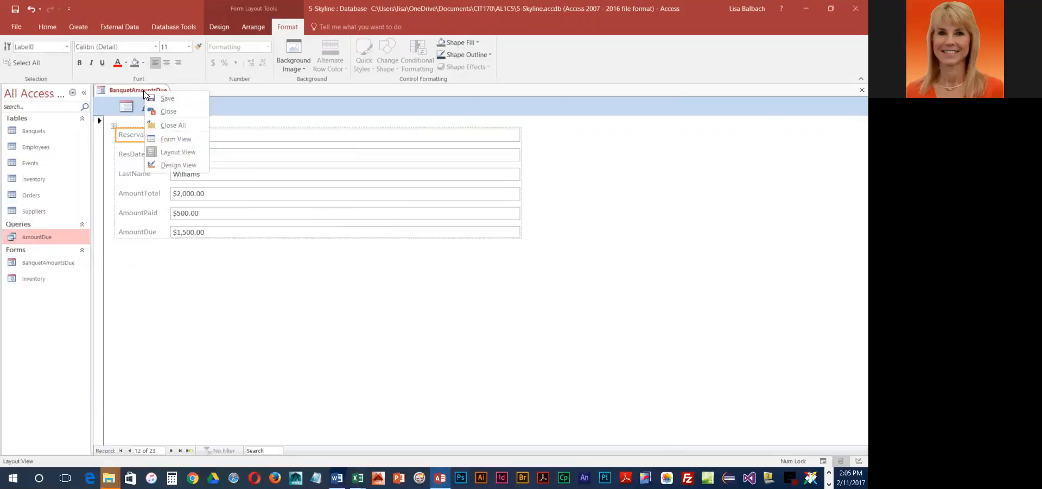
pyautogui.click(163, 112)
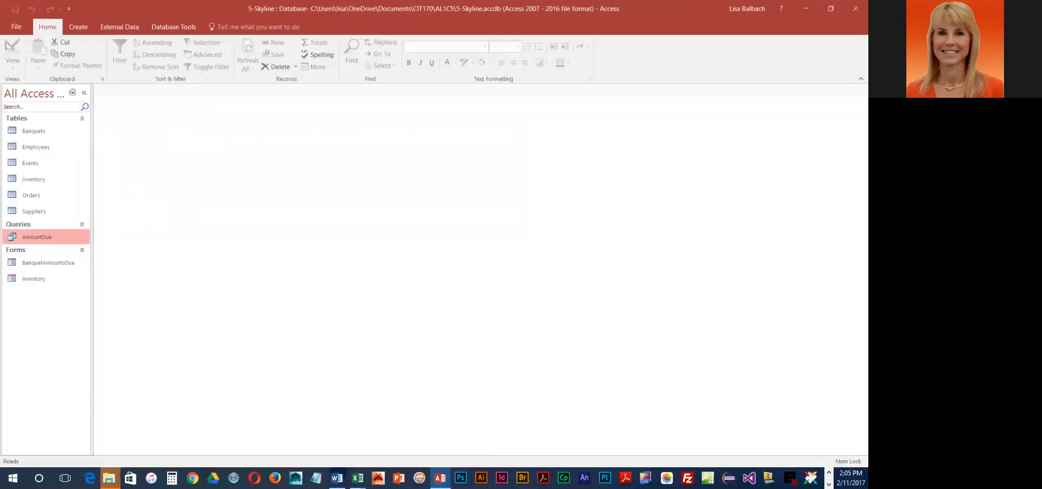